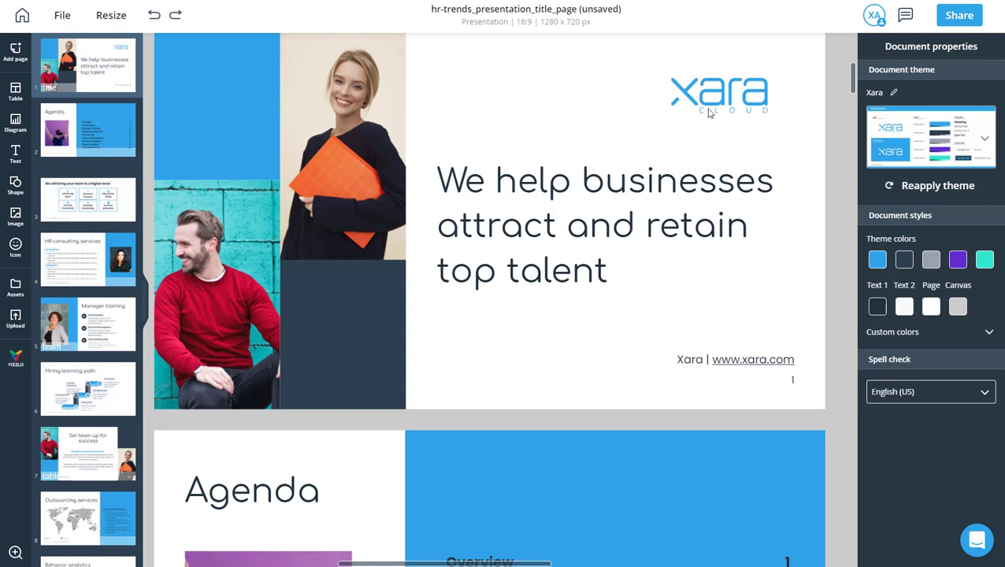
# Open Share to web settings for HR Trends and set the Wipe transition speed to 1.5s.
pyautogui.click(950, 19)
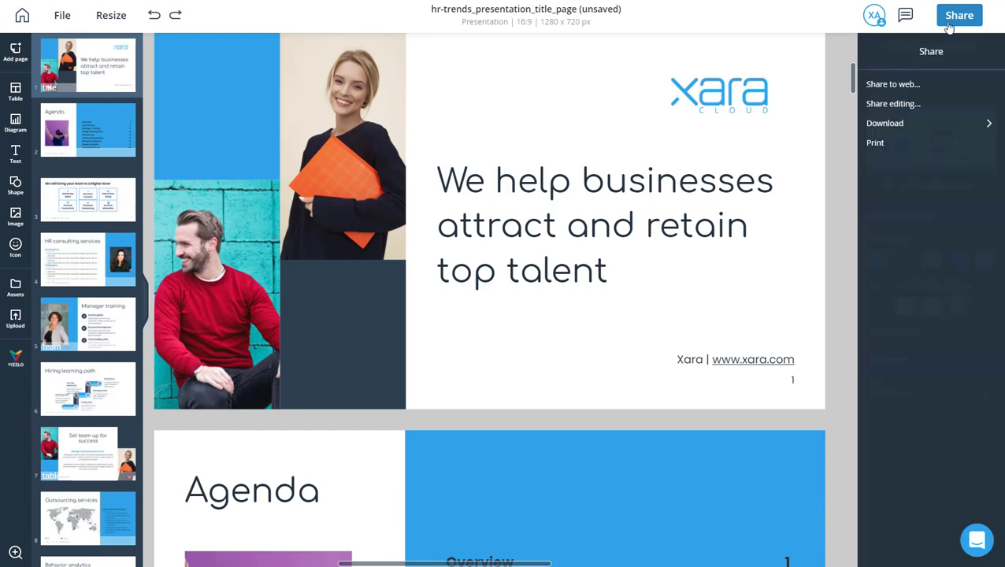
pyautogui.click(907, 90)
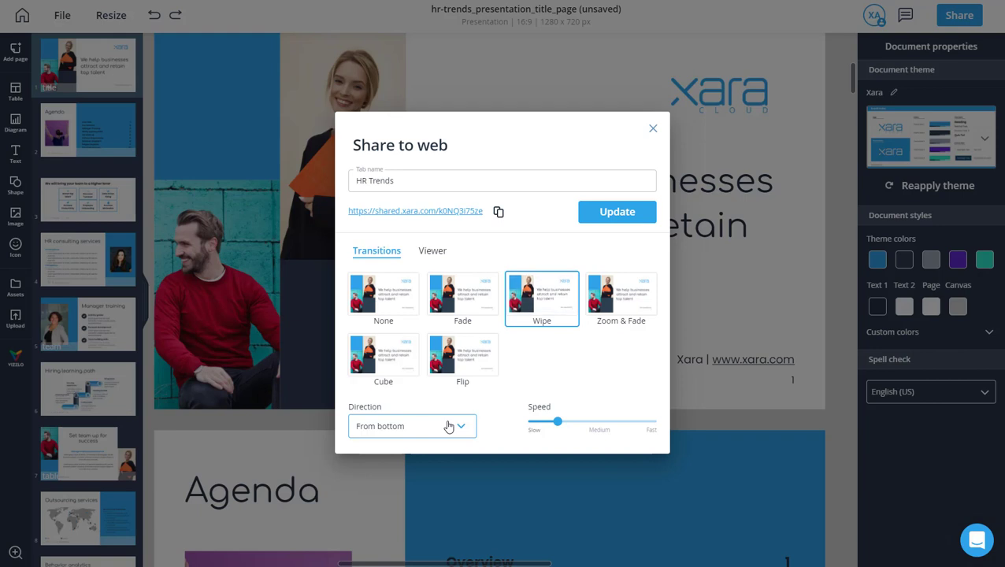
pyautogui.moveTo(557, 422); pyautogui.dragTo(626, 425)
# Toggle page previews, PDF download and the Xara logo off and on again, then republish.
pyautogui.click(432, 250)
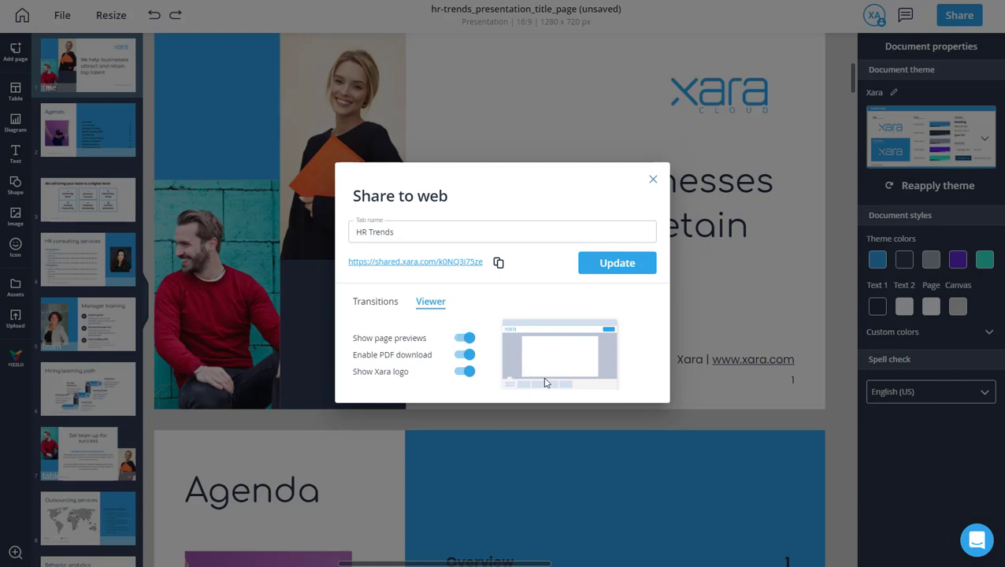
pyautogui.click(460, 339)
pyautogui.click(464, 338)
pyautogui.click(463, 357)
pyautogui.click(467, 358)
pyautogui.click(463, 373)
pyautogui.click(463, 373)
pyautogui.click(611, 265)
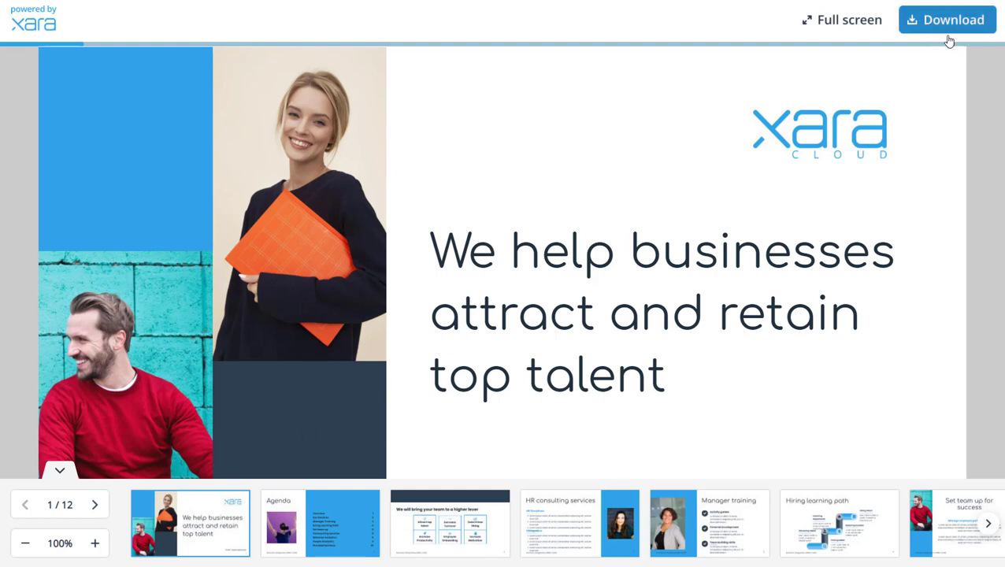
pyautogui.click(857, 28)
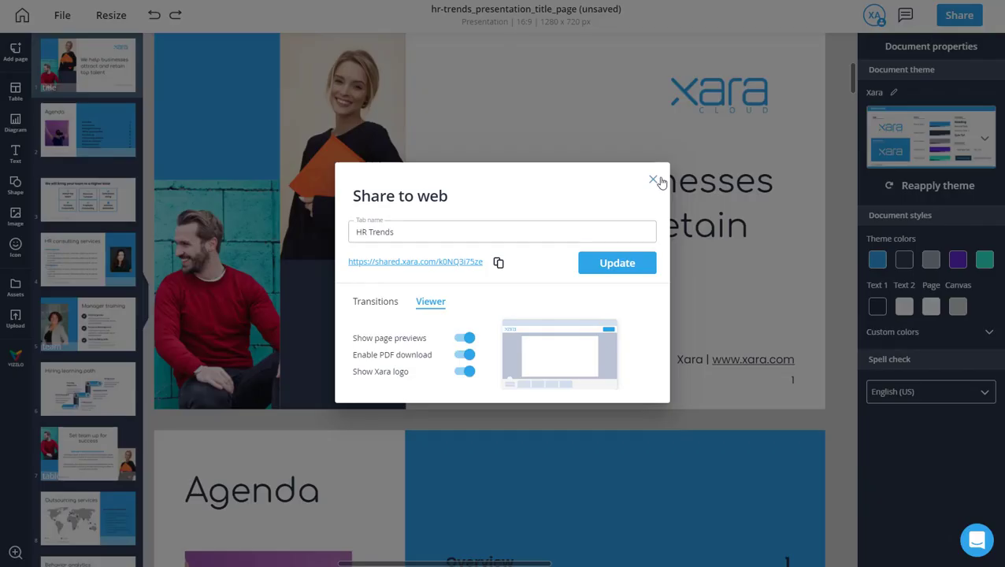
# Switch the slide transition to Zoom & Fade at a slower speed and update the web version.
pyautogui.click(363, 304)
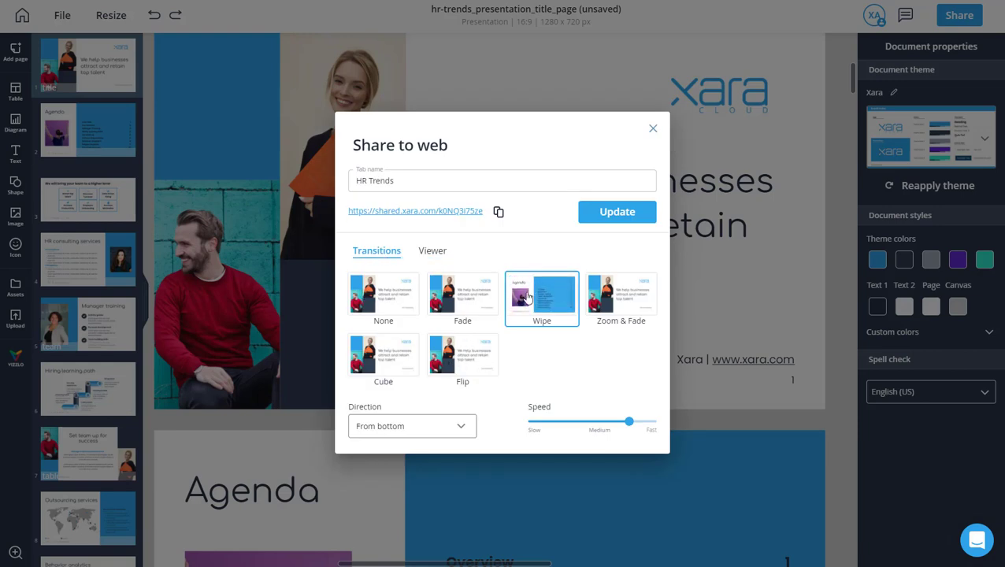
pyautogui.click(626, 296)
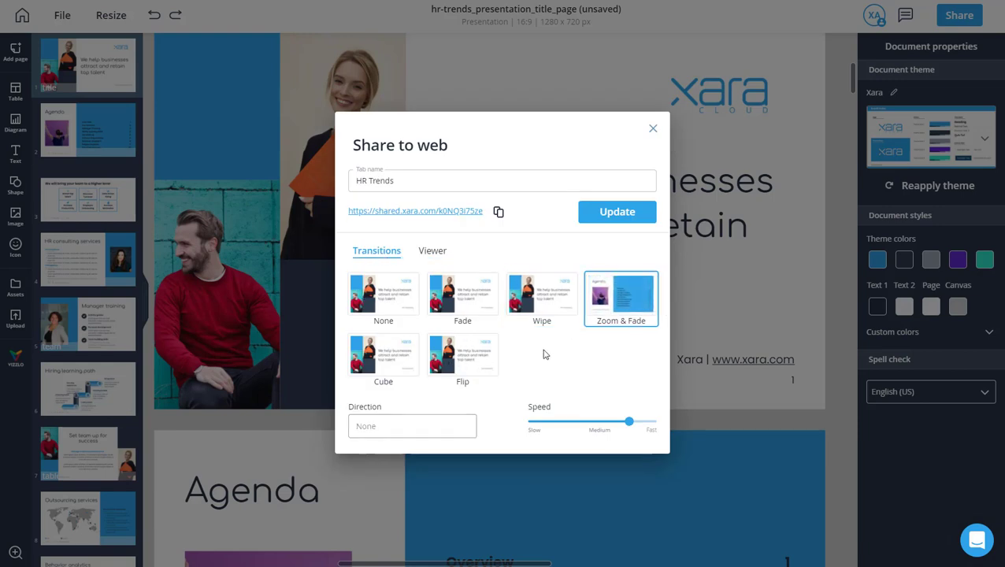
pyautogui.moveTo(633, 419); pyautogui.dragTo(572, 421)
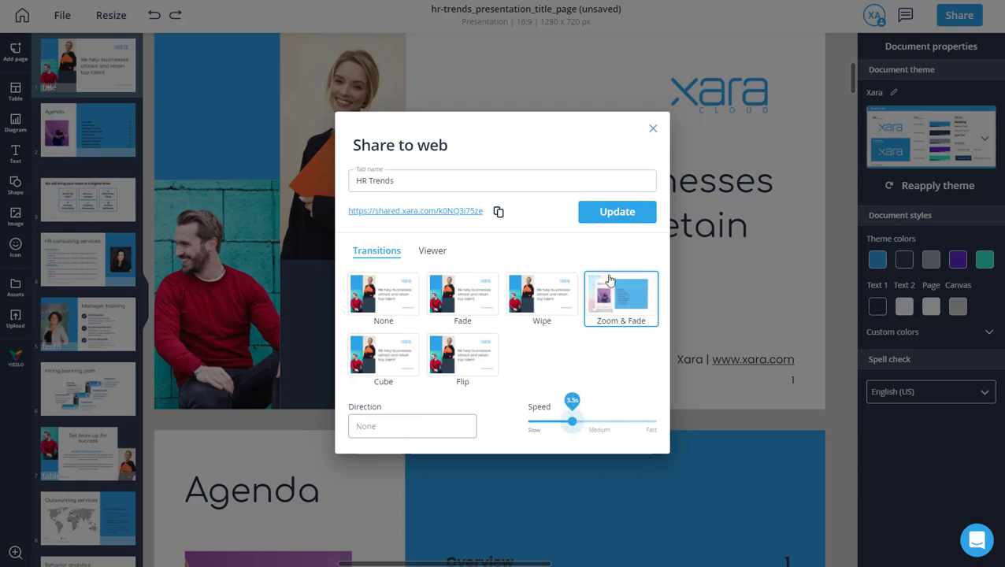
pyautogui.click(610, 212)
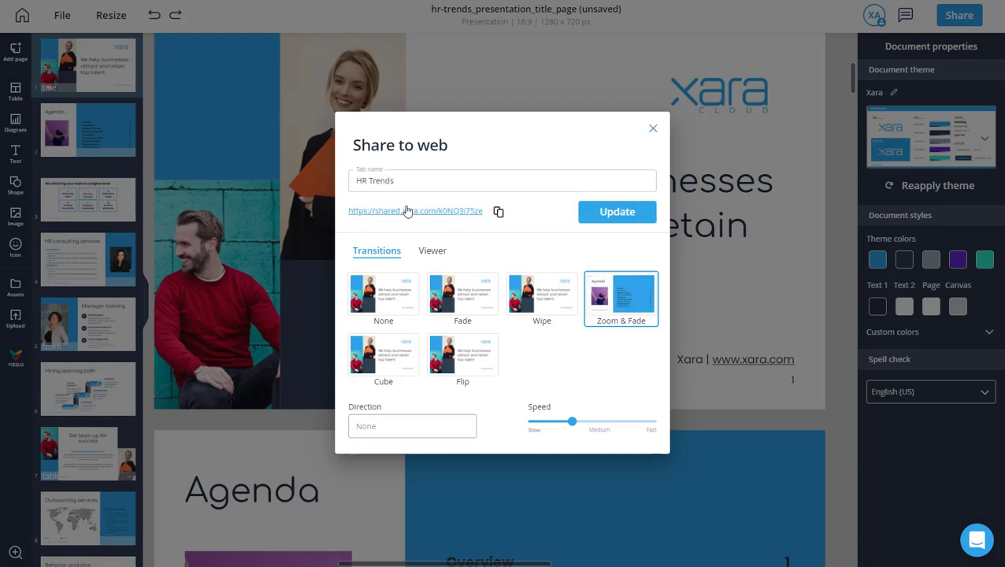
pyautogui.click(415, 211)
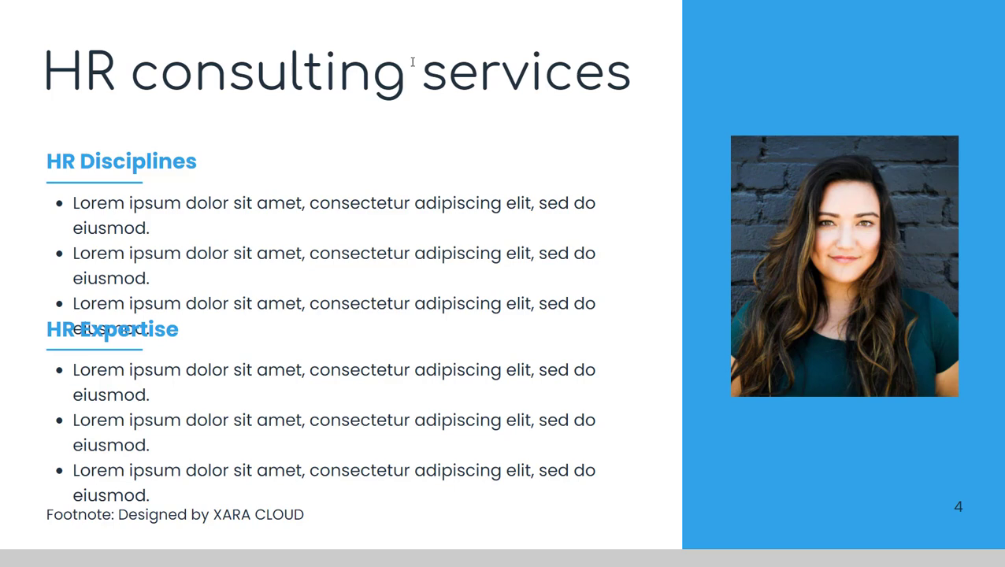
pyautogui.press('Escape')
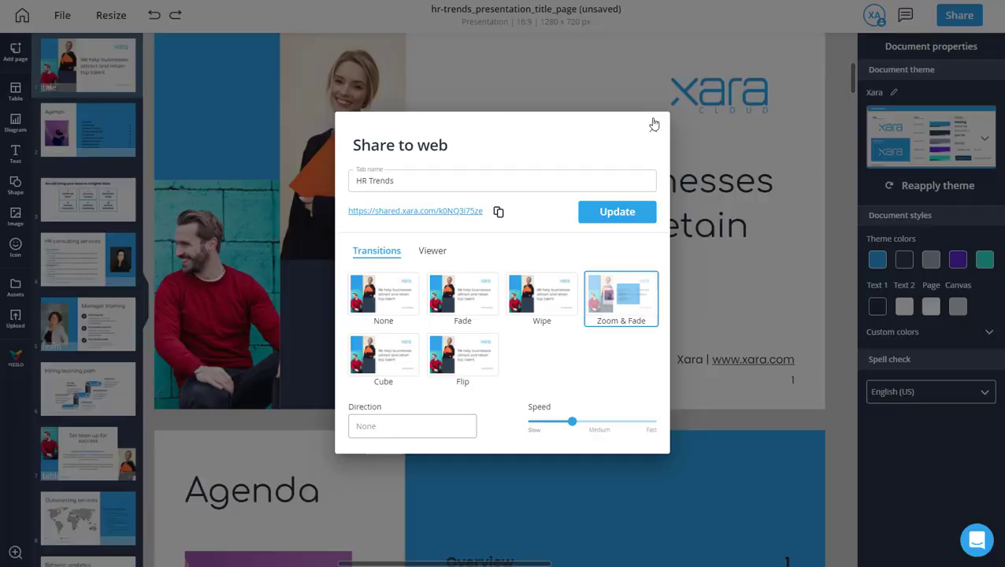
# Set the three HR Disciplines bullet points on slide 4 to 12pt.
pyautogui.click(650, 128)
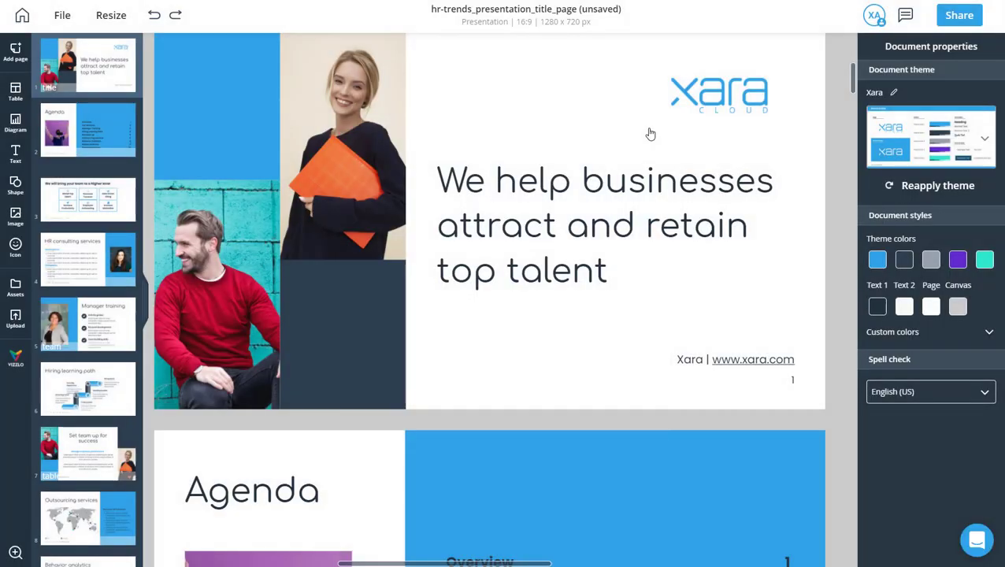
pyautogui.click(94, 247)
pyautogui.click(333, 223)
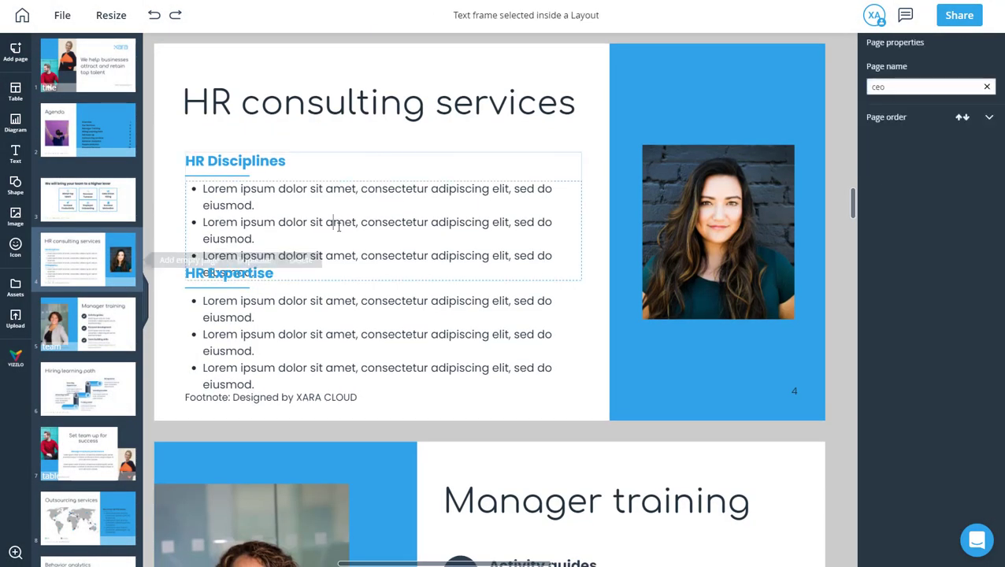
pyautogui.moveTo(202, 187); pyautogui.dragTo(301, 273)
pyautogui.moveTo(922, 255); pyautogui.dragTo(910, 257)
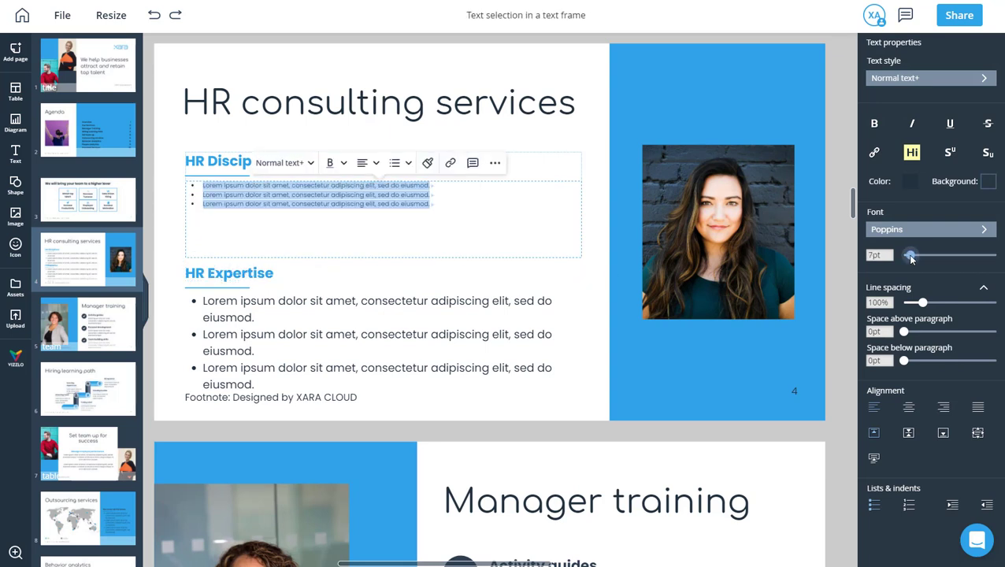
pyautogui.doubleClick(875, 255)
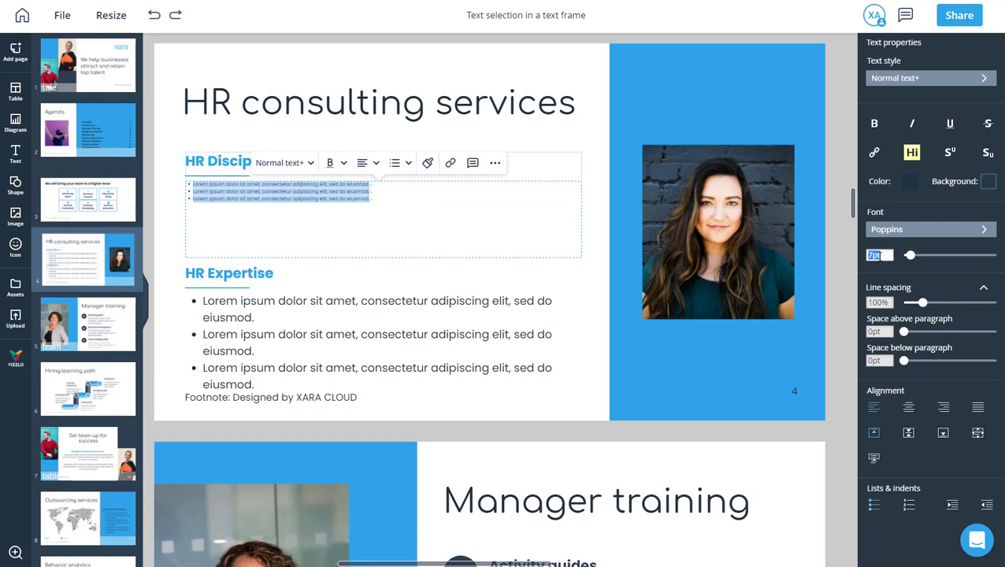
pyautogui.write('12')
pyautogui.press('Return')
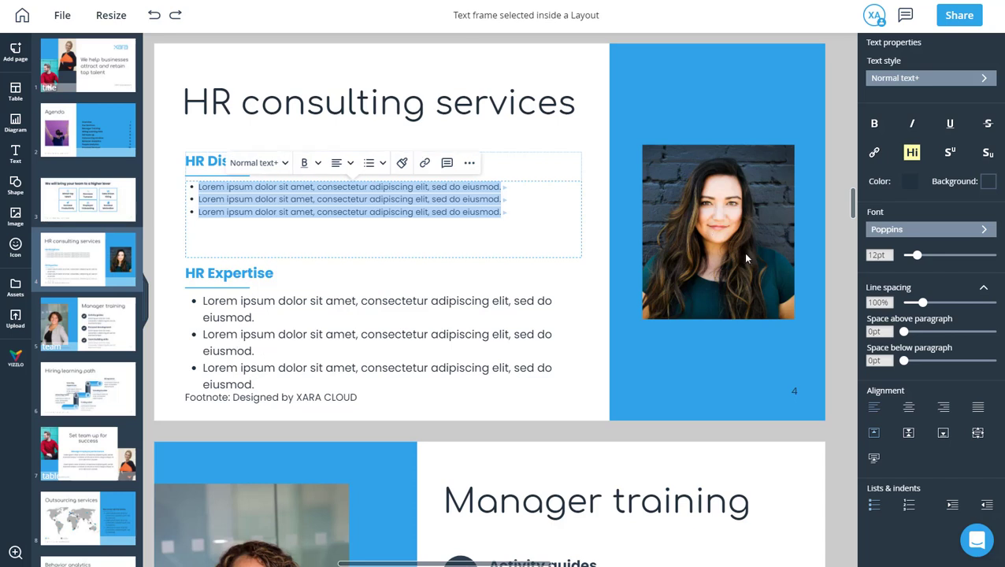
# Set the HR Expertise bullet text to 12pt as well.
pyautogui.click(215, 369)
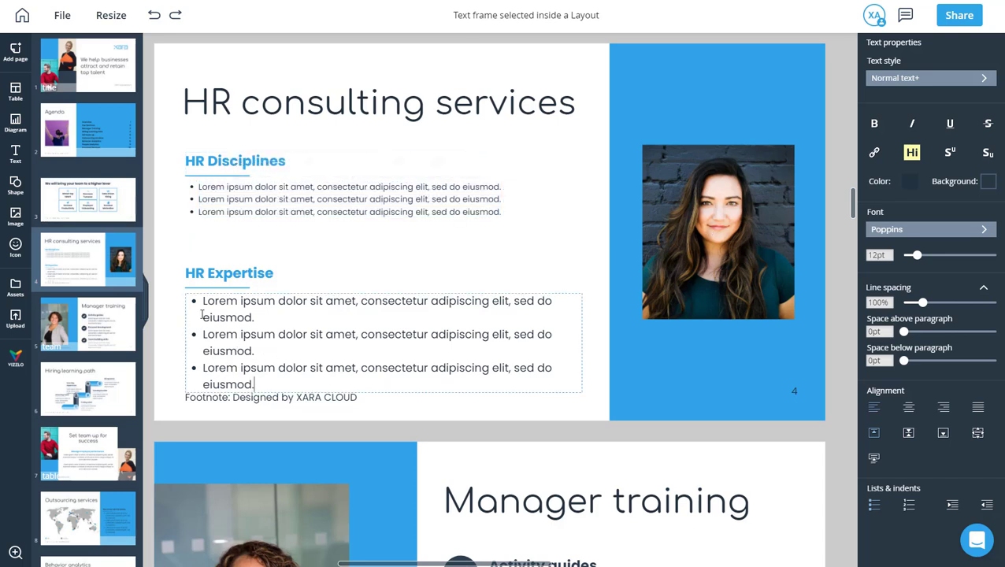
pyautogui.moveTo(207, 351); pyautogui.dragTo(531, 371)
pyautogui.click(205, 317)
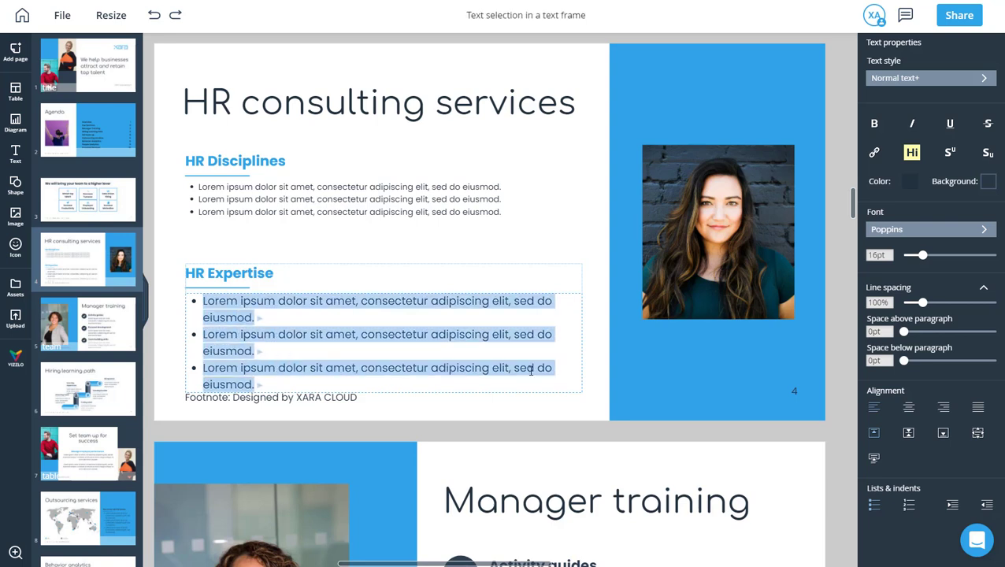
pyautogui.click(877, 254)
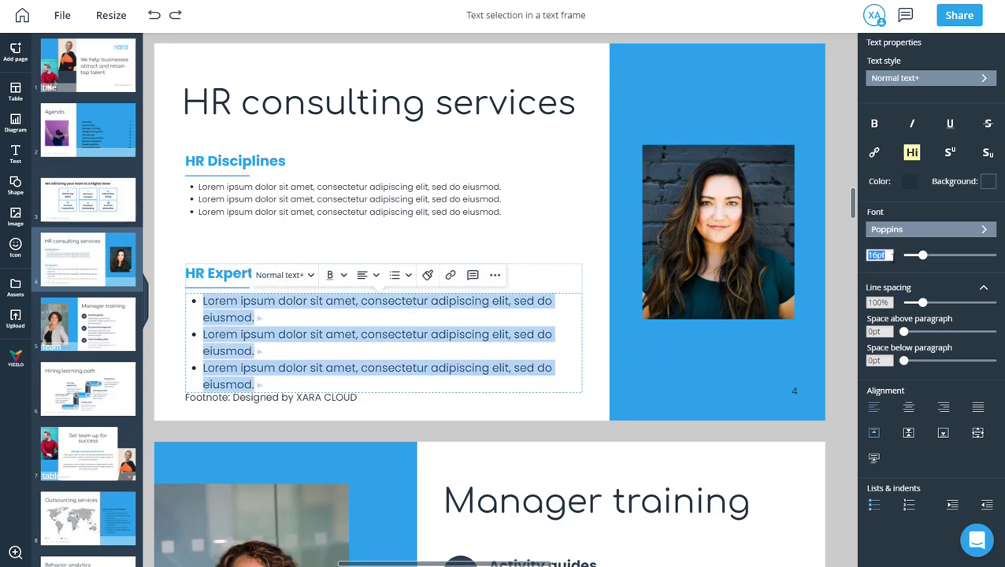
pyautogui.write('12')
pyautogui.press('Return')
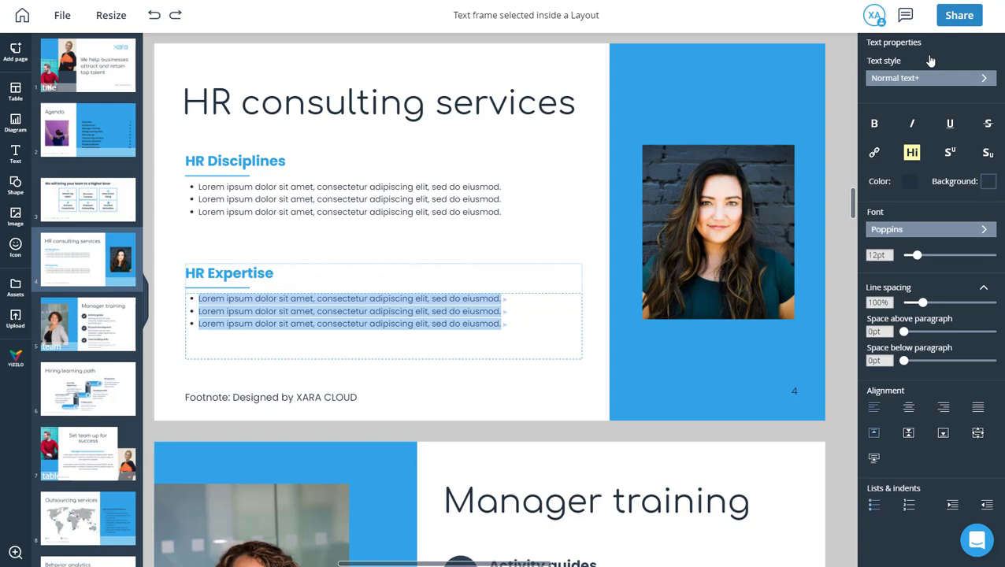
# Reopen Share to web and update the published HR Trends keeping Zoom & Fade.
pyautogui.click(959, 15)
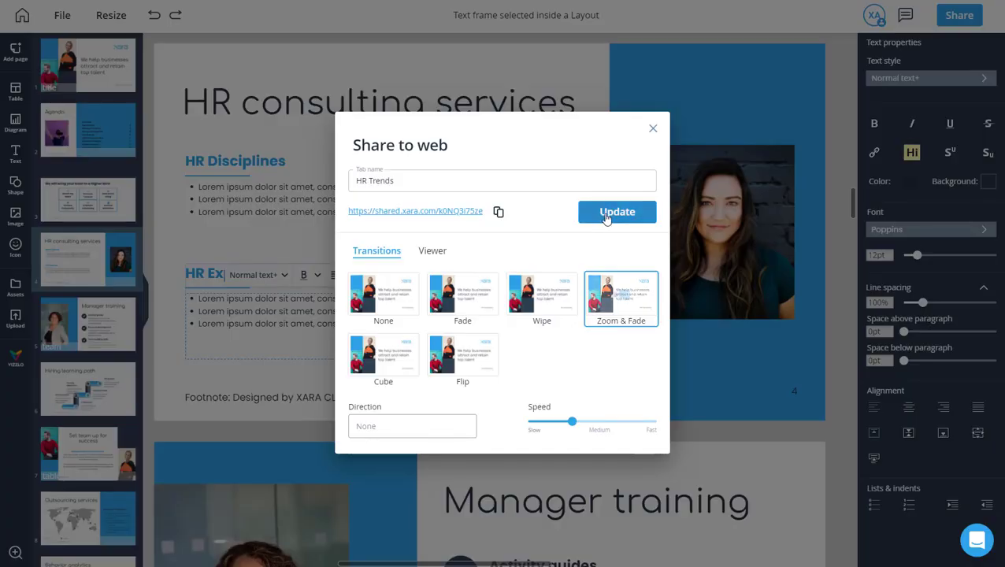
pyautogui.click(608, 213)
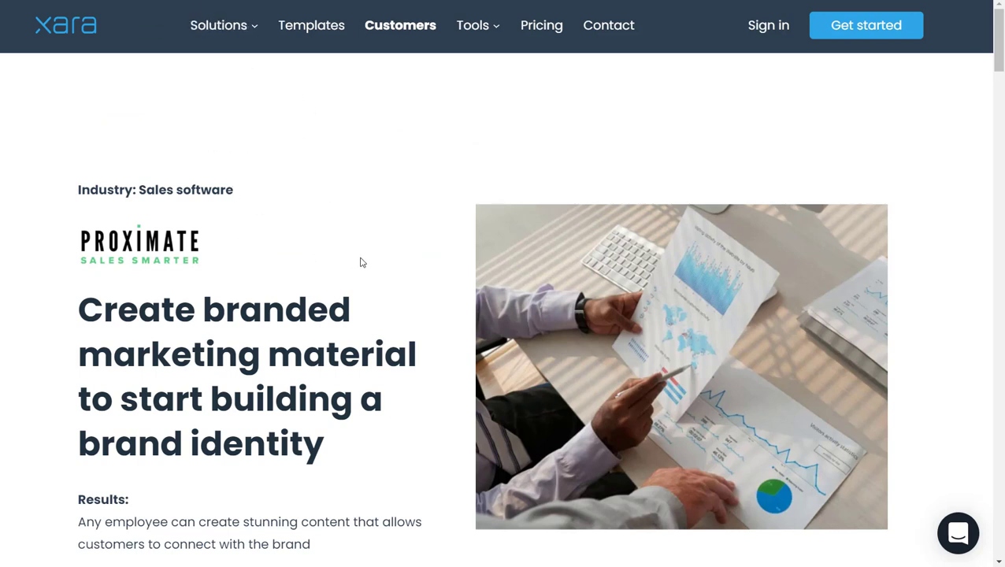
# Scroll down the Customers page through the Proximate story to the Download case study .pdf link.
pyautogui.scroll(-1, 360, 262)
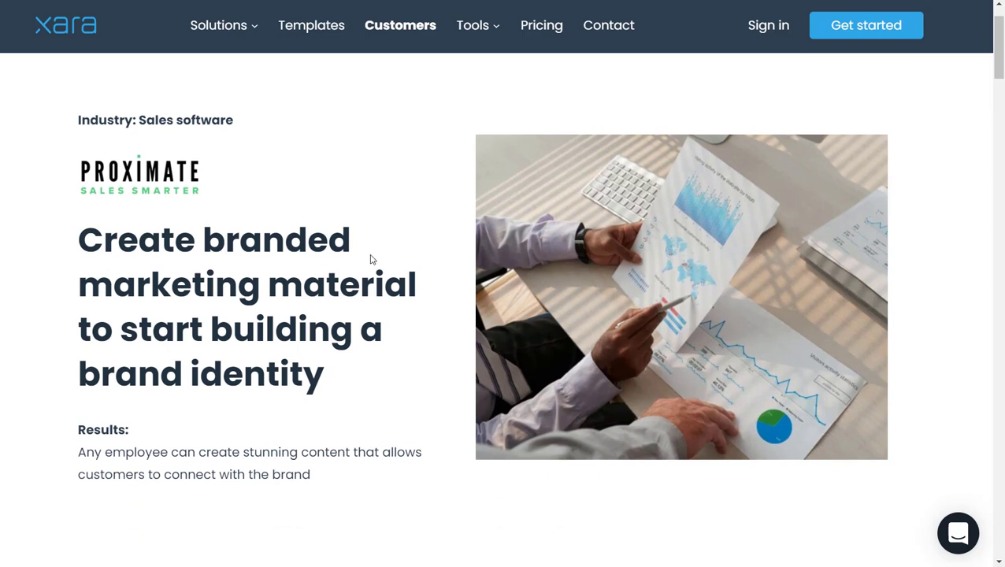
pyautogui.scroll(-8, 377, 261)
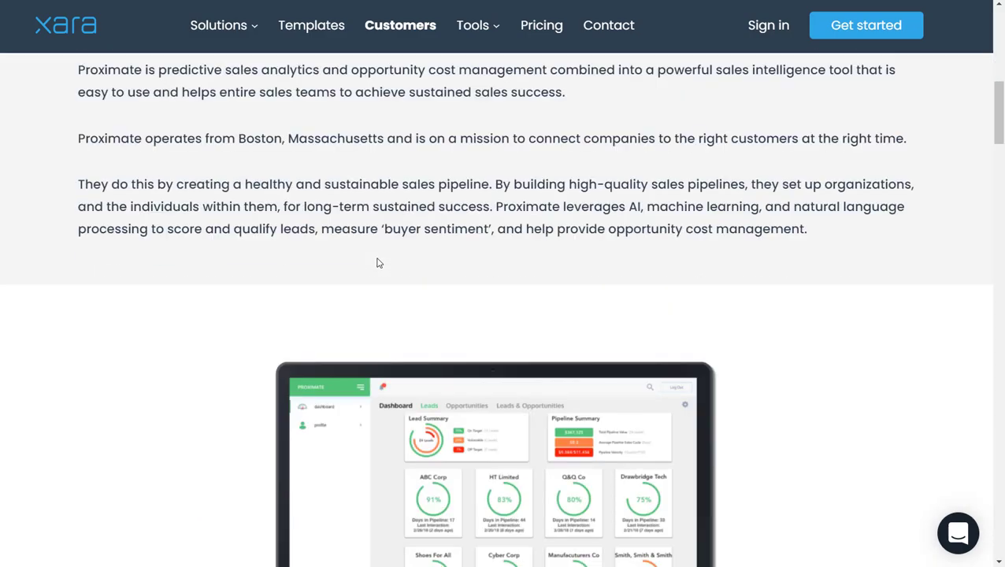
pyautogui.scroll(-5, 376, 262)
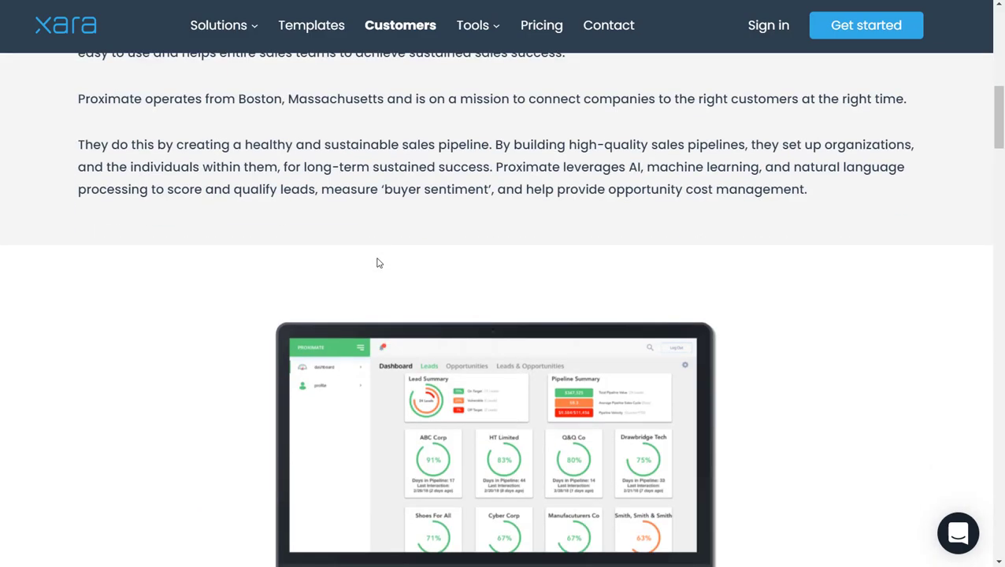
pyautogui.scroll(-4, 376, 263)
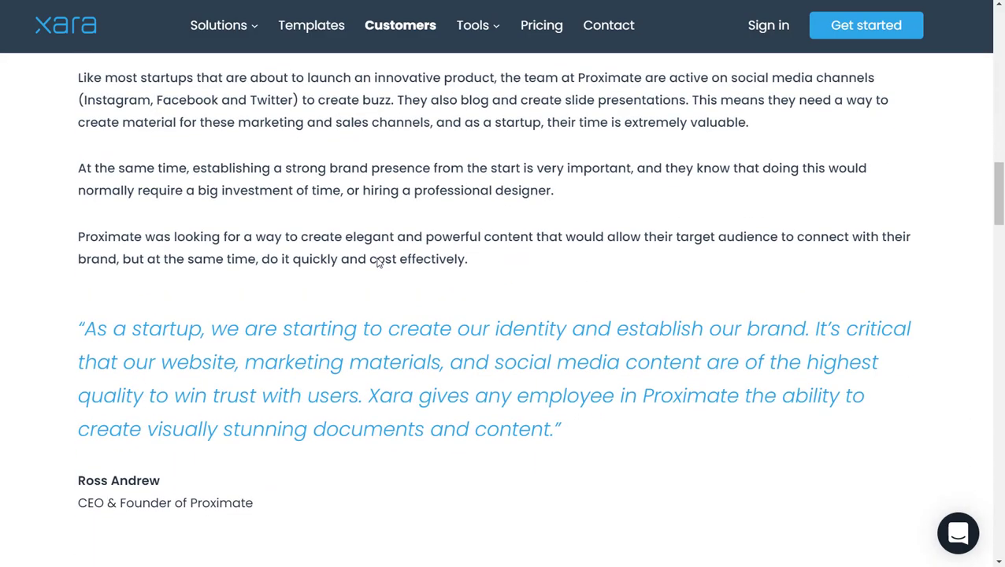
pyautogui.scroll(-8, 377, 262)
pyautogui.scroll(-9, 376, 262)
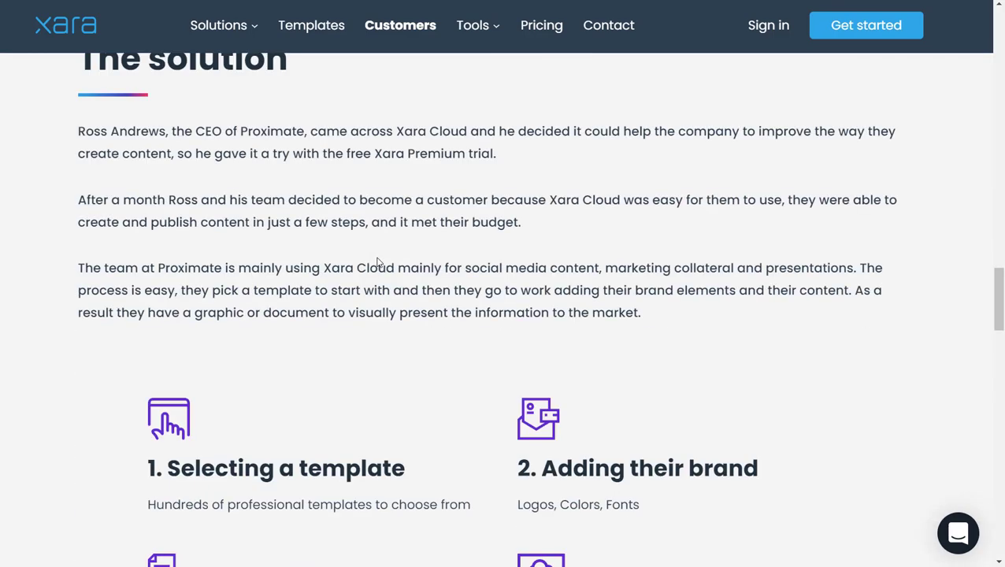
pyautogui.scroll(-4, 377, 262)
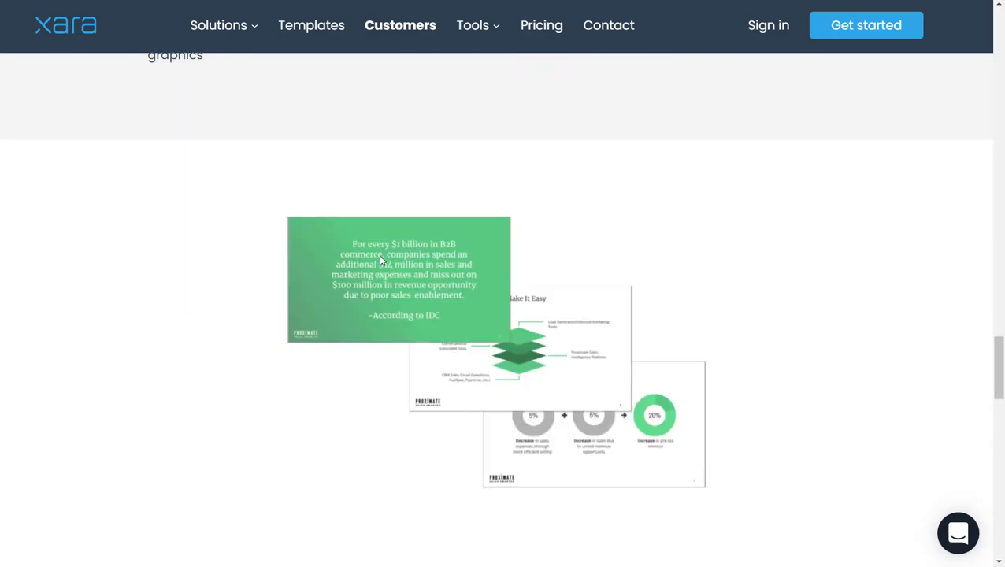
pyautogui.scroll(-9, 380, 258)
pyautogui.scroll(-6, 383, 259)
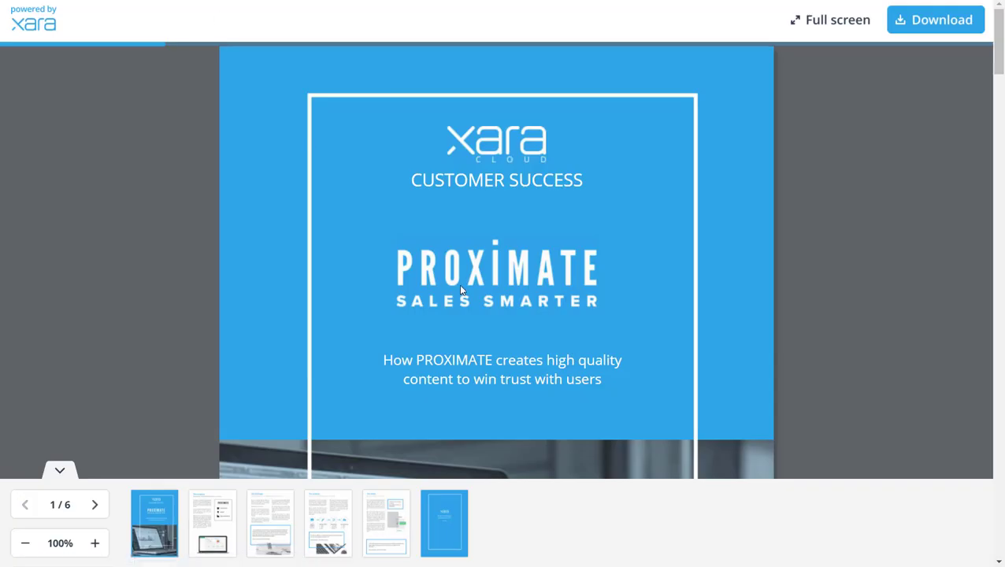
# Scroll down and back up through the Proximate case study PDF pages.
pyautogui.scroll(-10, 461, 291)
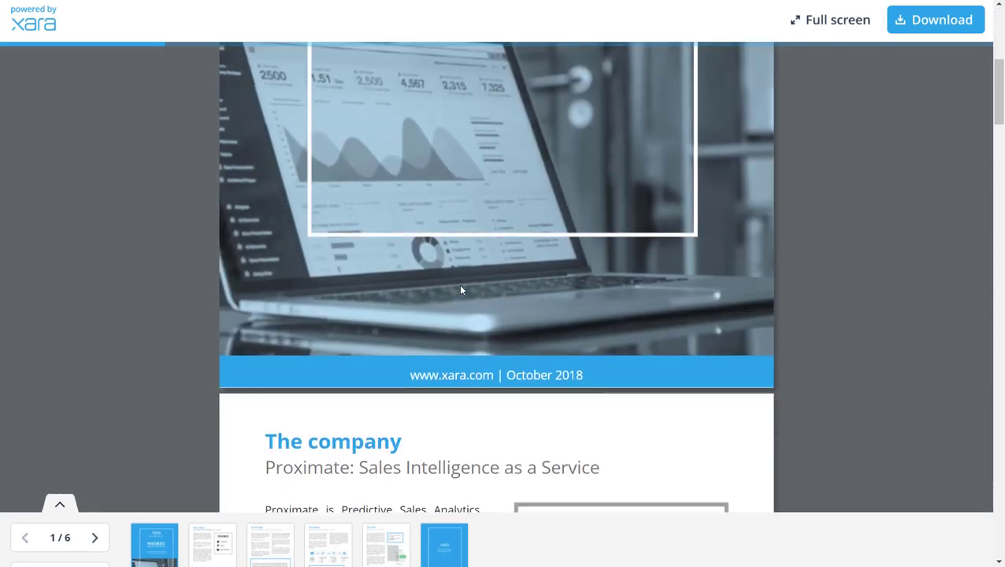
pyautogui.scroll(-10, 462, 284)
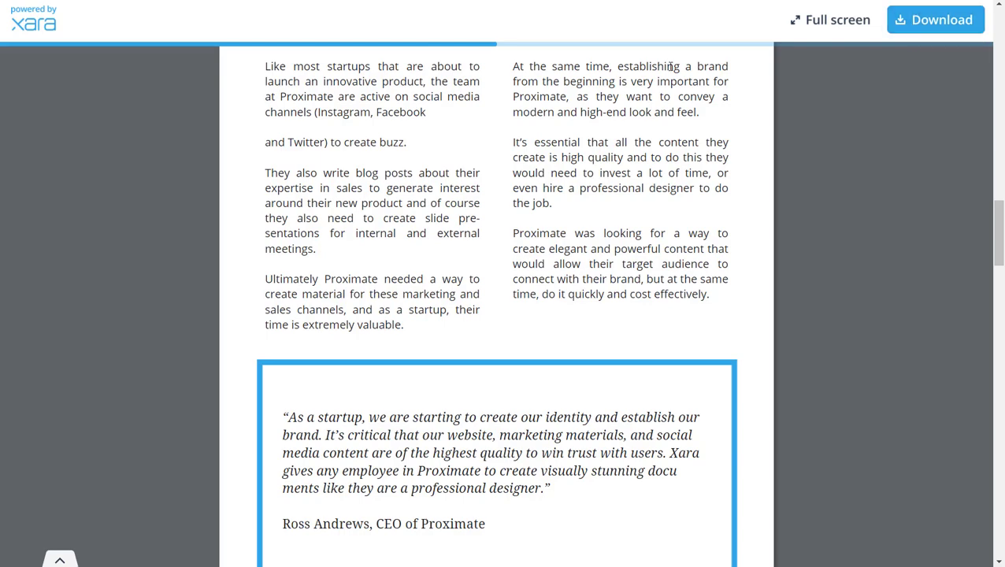
pyautogui.scroll(8, 421, 293)
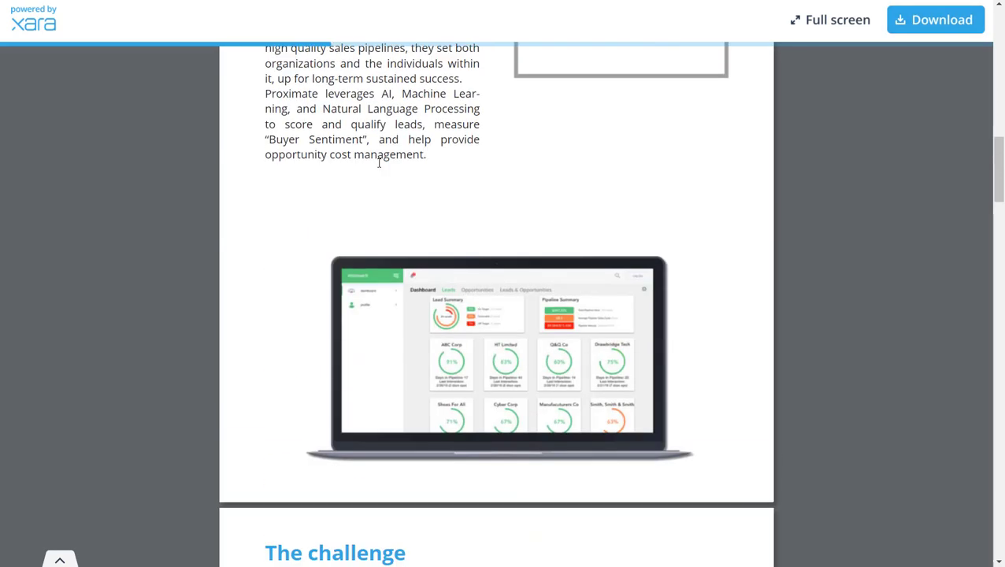
pyautogui.scroll(1, 378, 164)
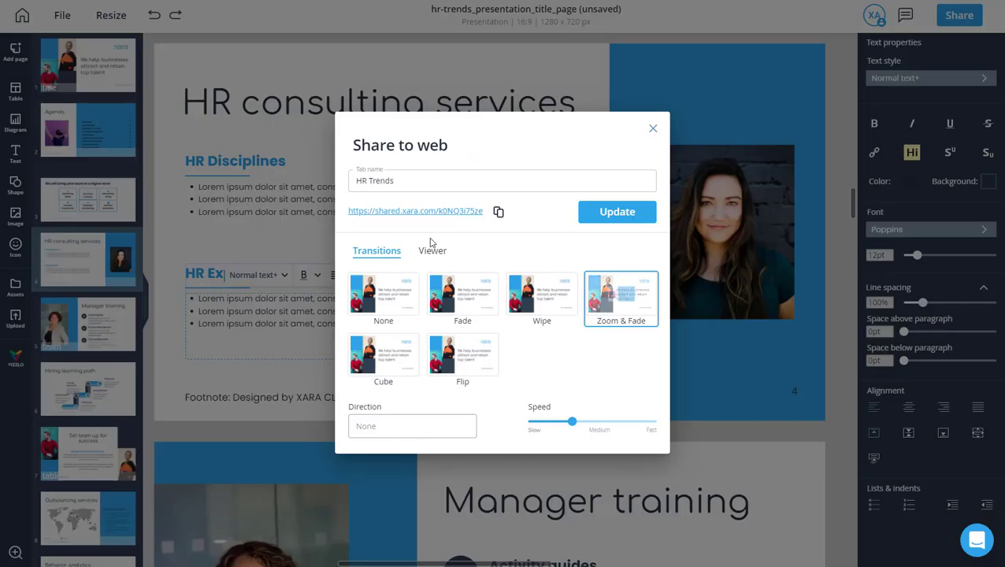
# Show the Viewer tab with the page preview, PDF download and Xara logo toggles.
pyautogui.click(433, 251)
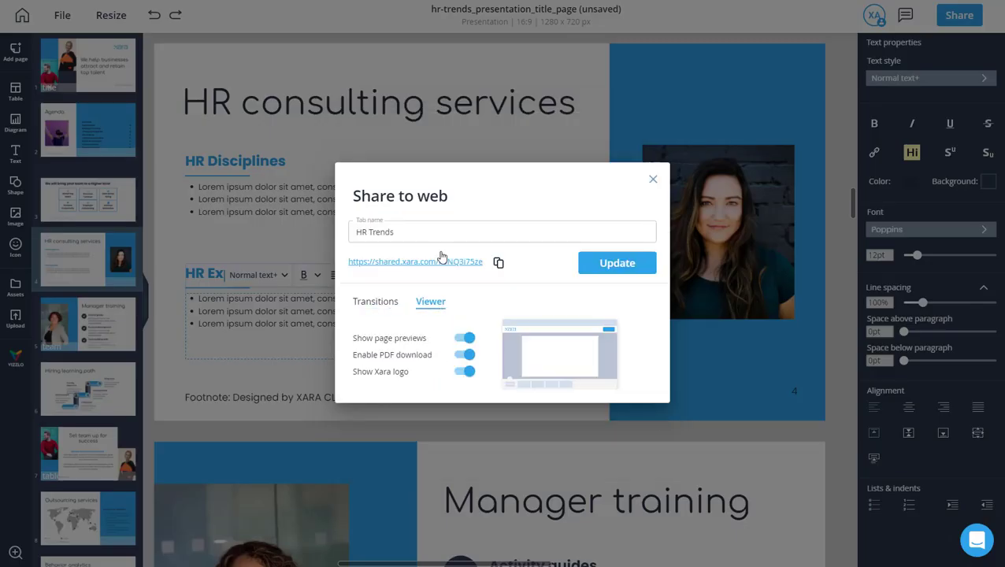